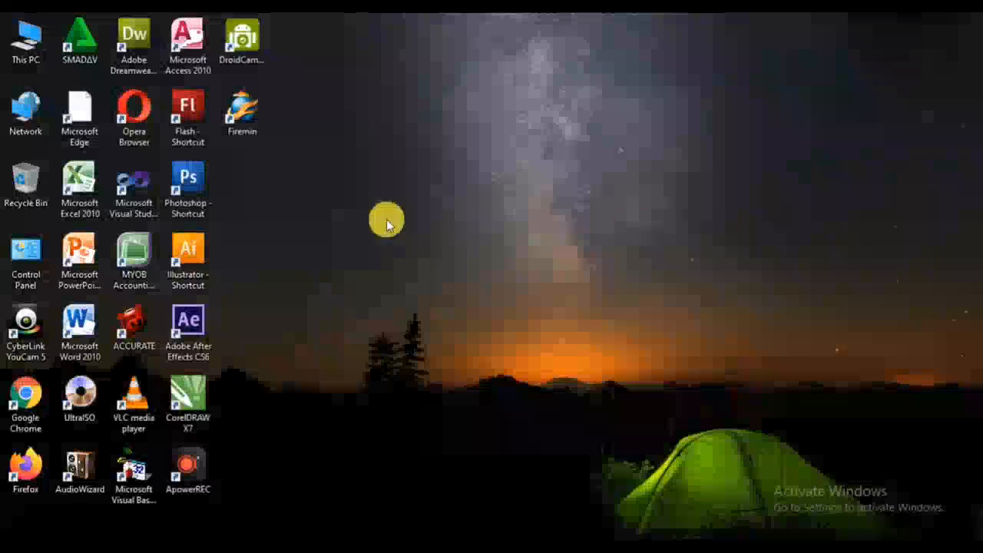
# Step: Launch MYOB Accounting and start creating a new company file, continuing past the assistant's introduction
pyautogui.doubleClick(135, 248)
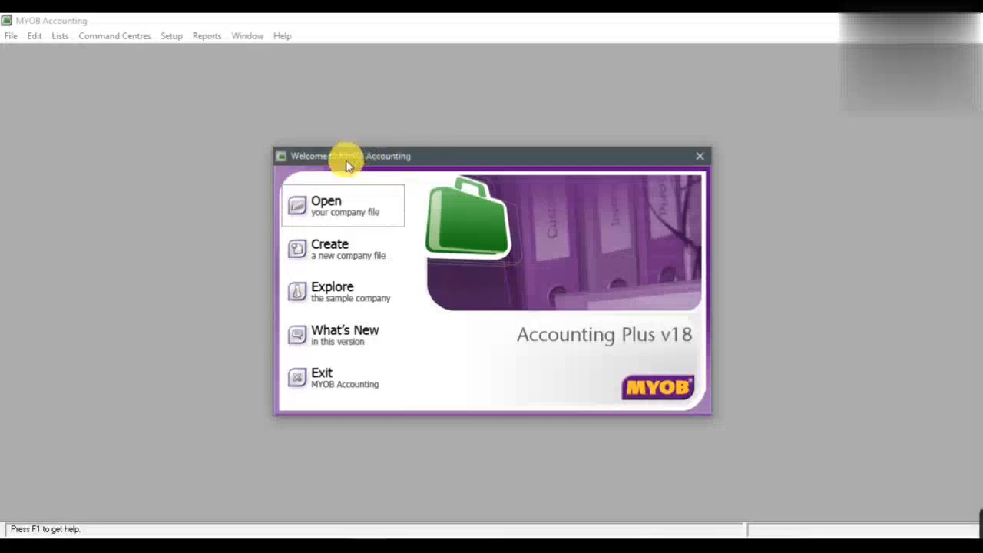
pyautogui.click(347, 253)
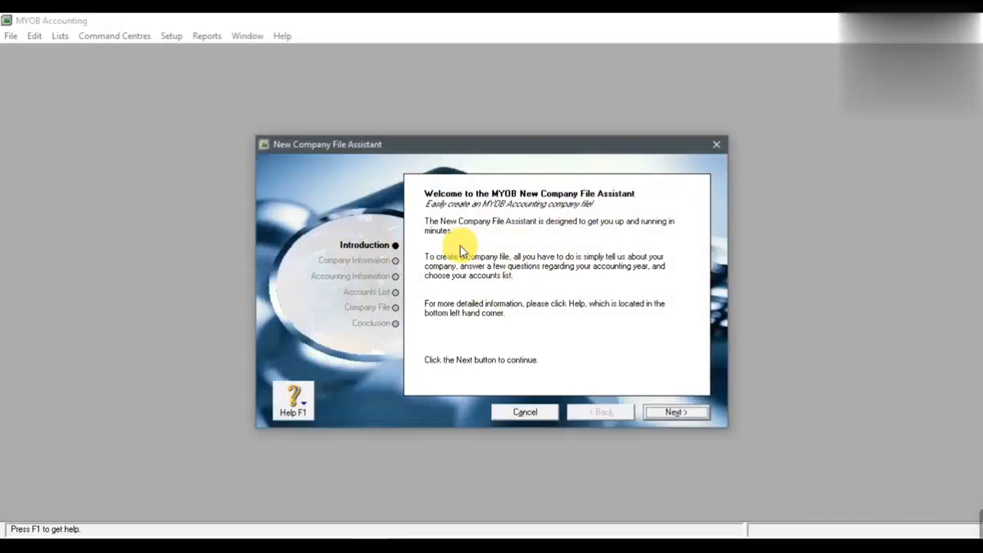
pyautogui.click(676, 413)
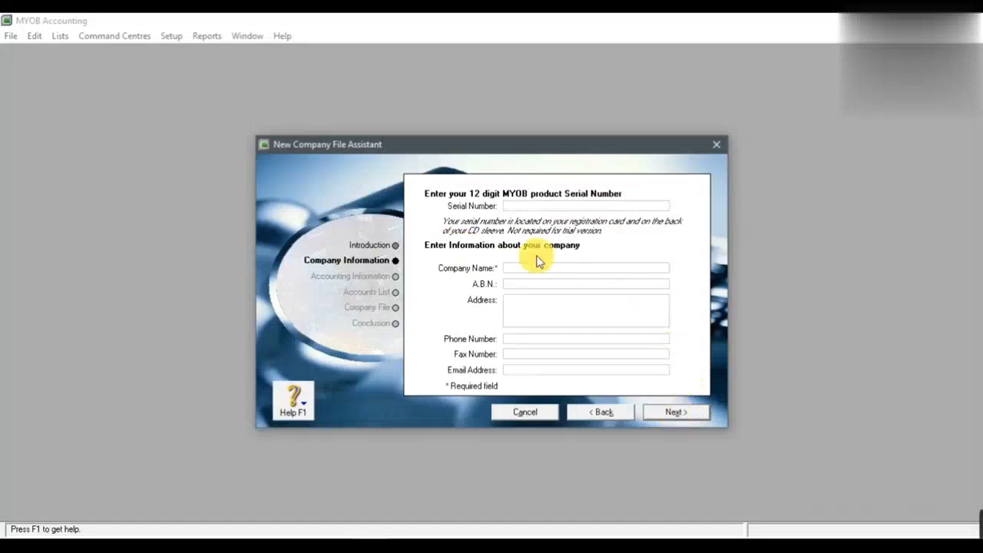
# Step: Enter CV.SAHABAT as the company name, fill in the company's address, and continue to the accounting information
pyautogui.click(540, 208)
pyautogui.click(519, 270)
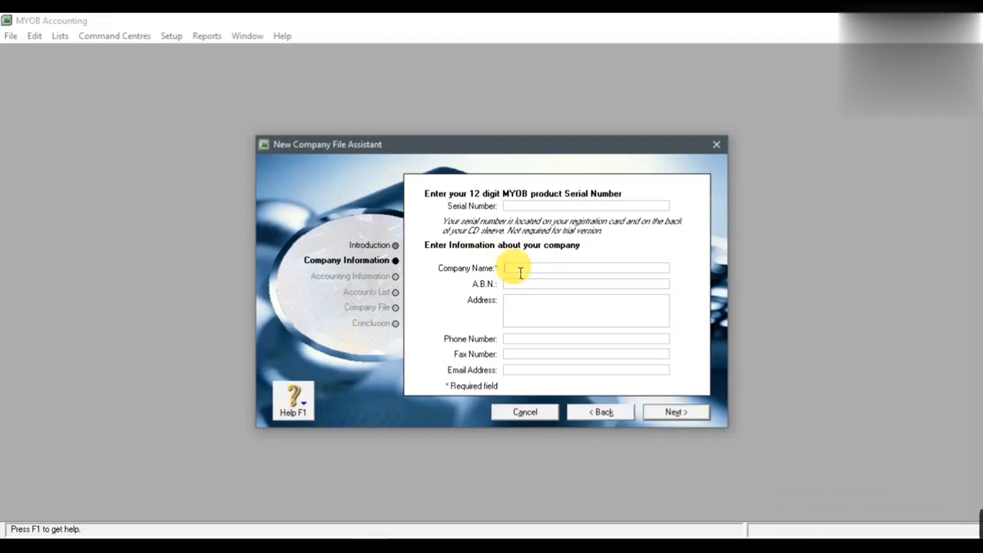
pyautogui.write('c')
pyautogui.write('SAHABAT')
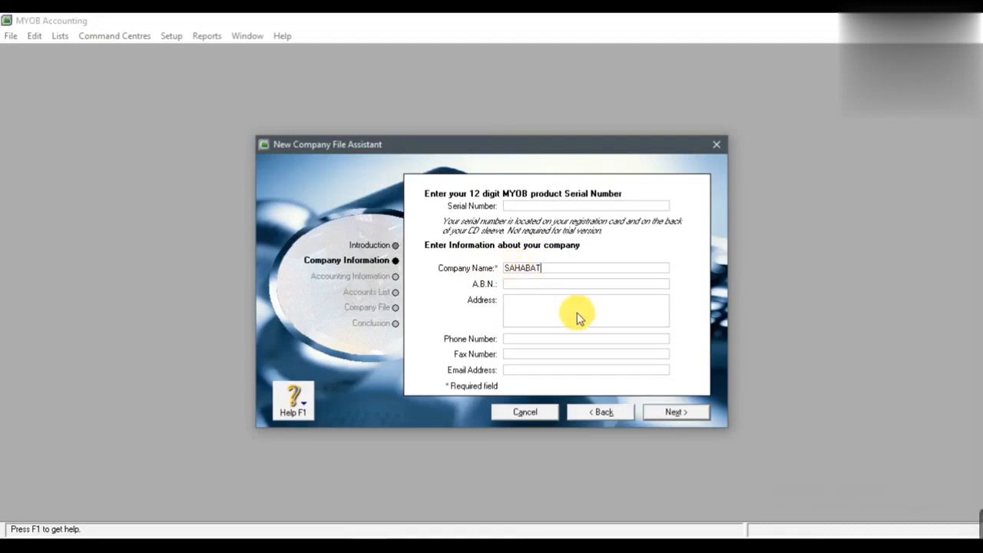
pyautogui.write('CV')
pyautogui.click(516, 303)
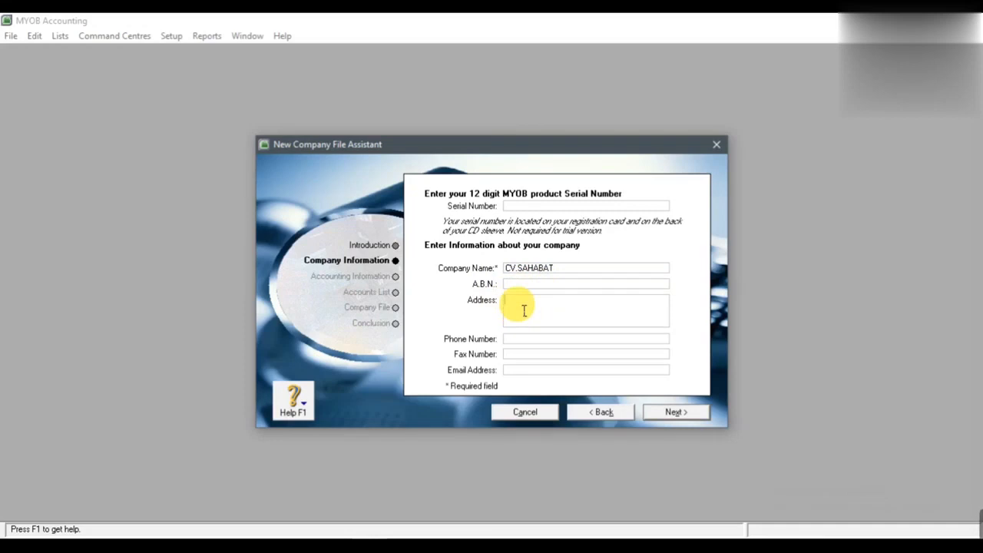
pyautogui.write('Jln. Timur No.90')
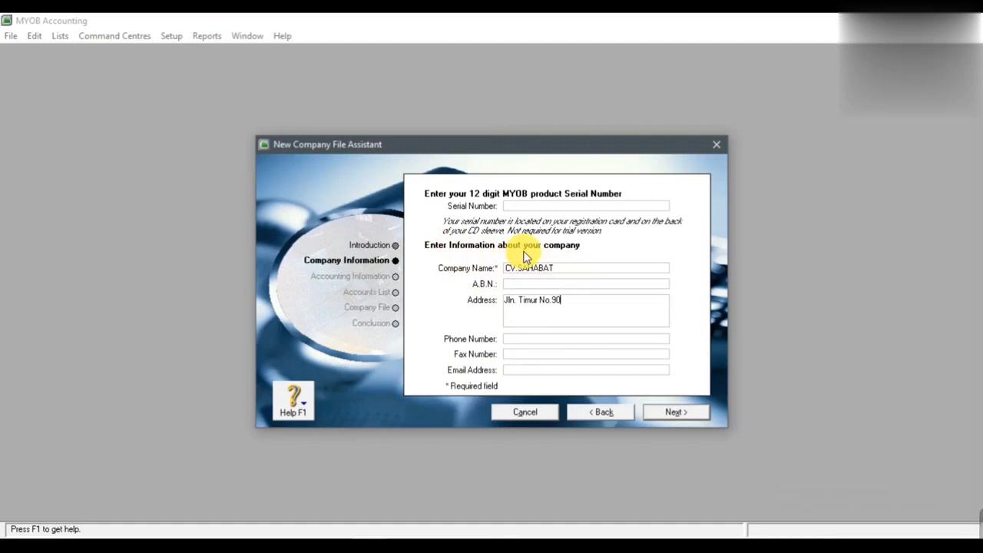
pyautogui.click(676, 412)
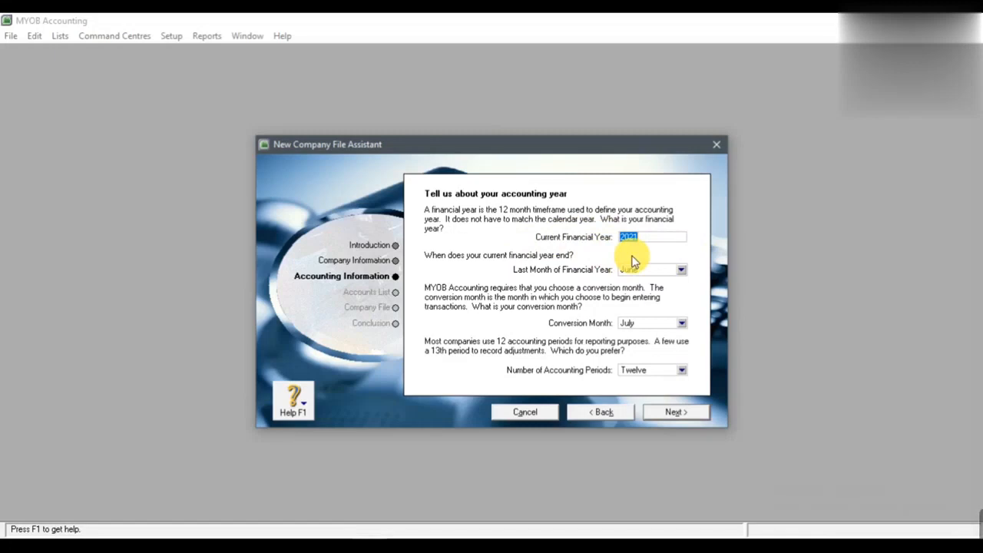
# Step: Set the last month of the financial year to December and the conversion month to January
pyautogui.click(661, 239)
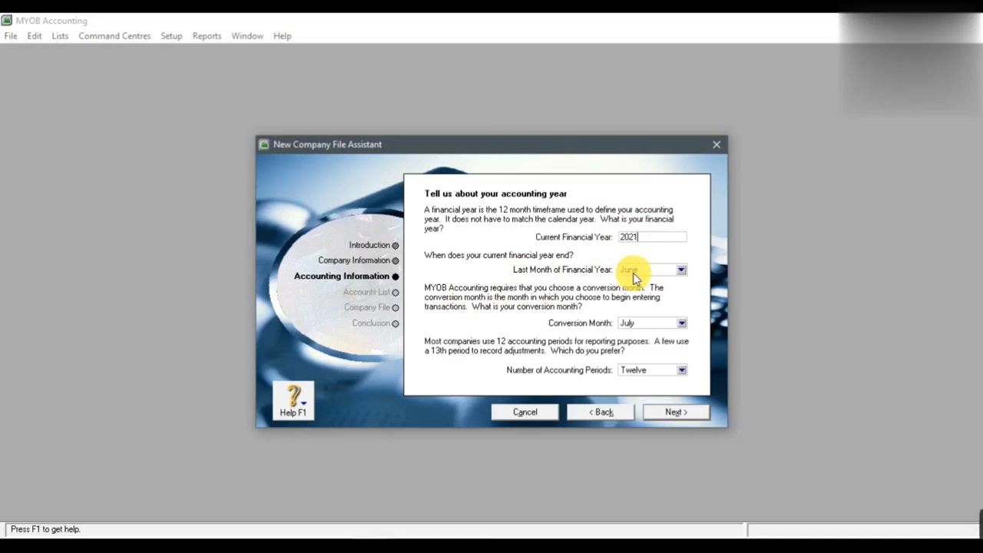
pyautogui.click(634, 272)
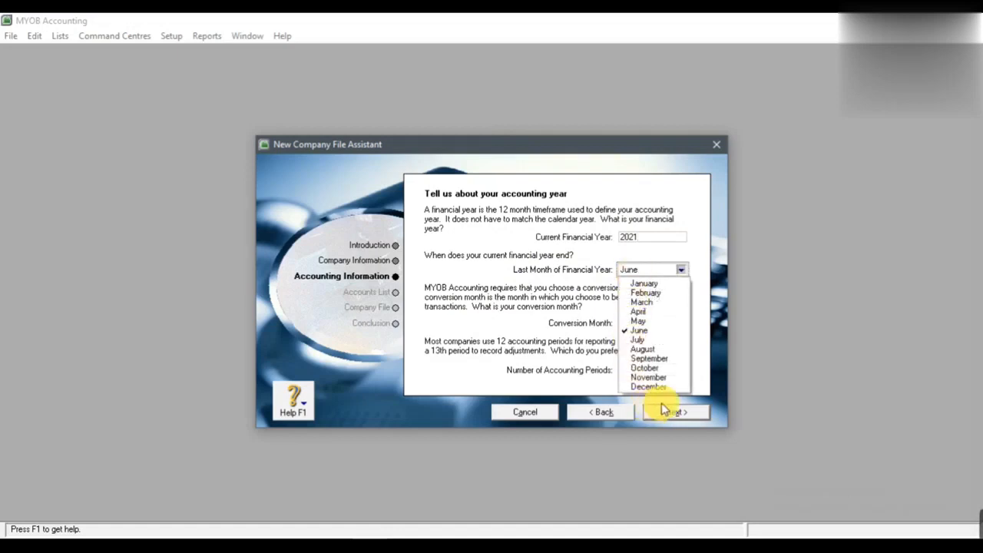
pyautogui.click(654, 386)
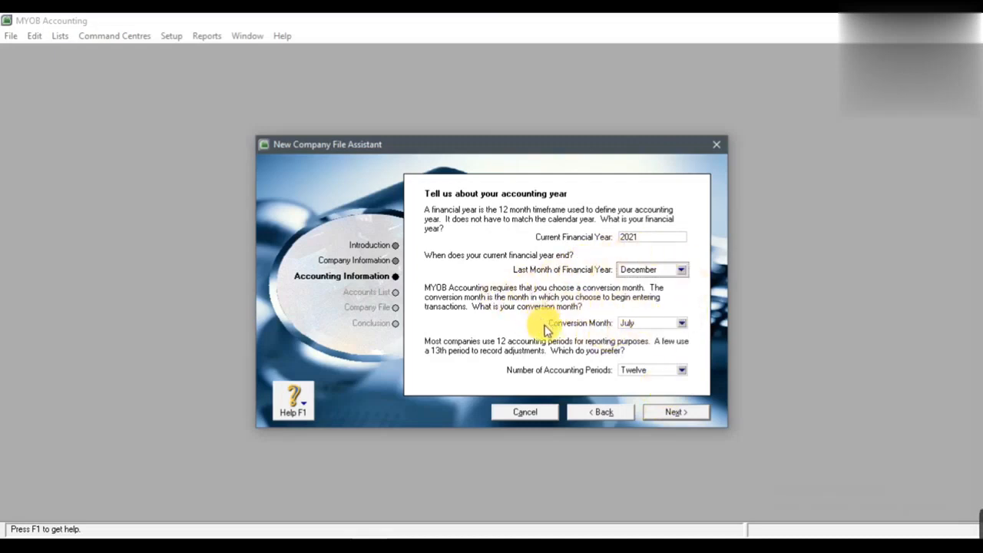
pyautogui.click(682, 324)
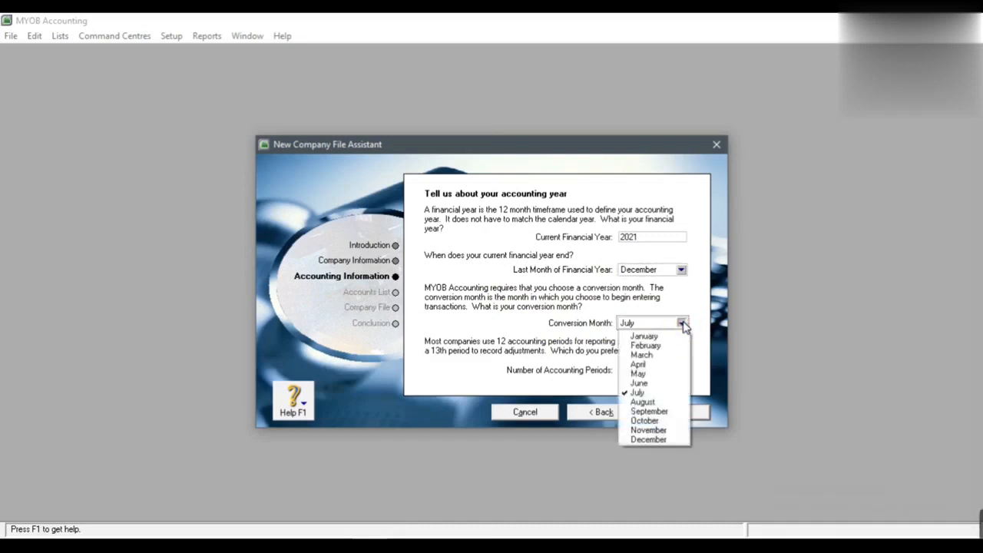
pyautogui.click(649, 336)
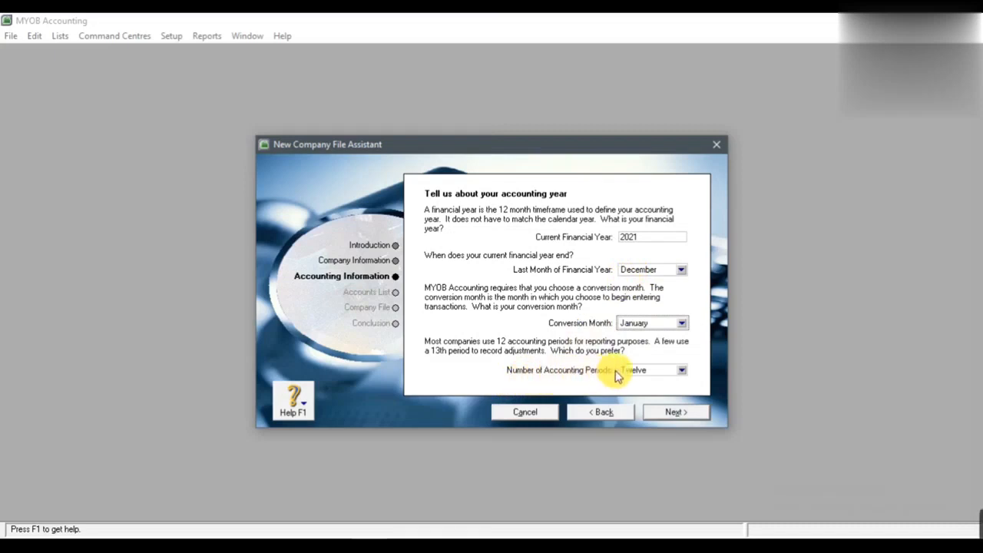
# Step: Choose twelve accounting periods and confirm the accounting information to continue to the accounts list
pyautogui.click(683, 370)
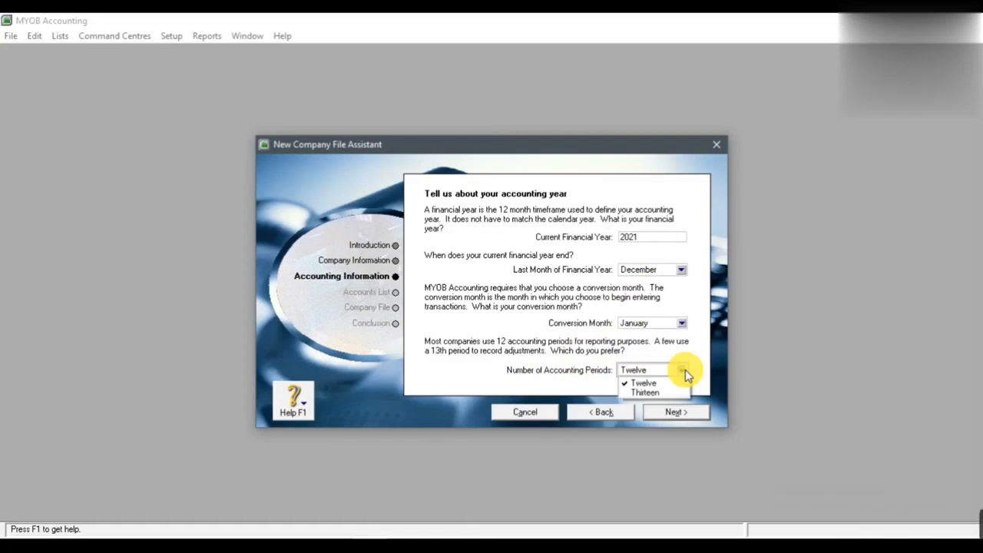
pyautogui.click(643, 383)
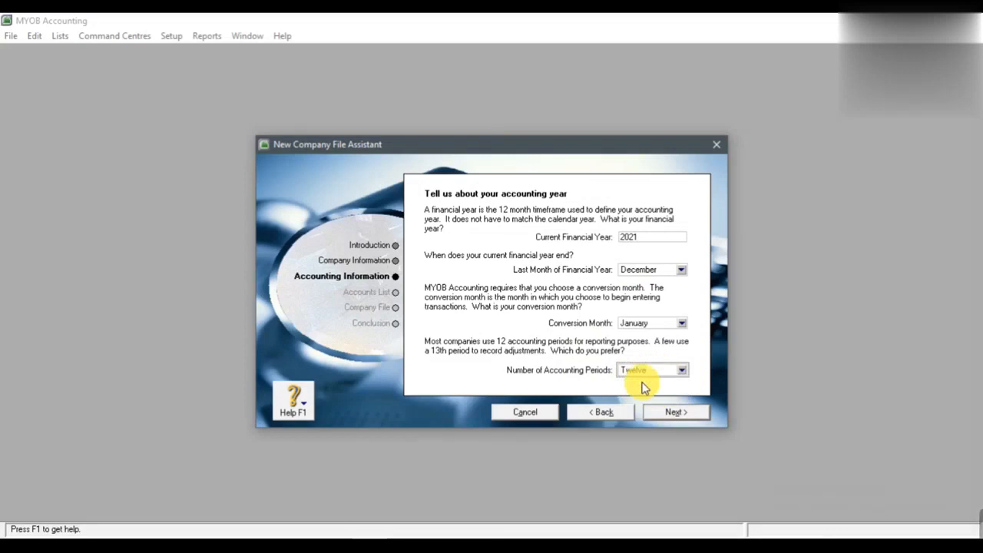
pyautogui.click(671, 413)
pyautogui.click(671, 413)
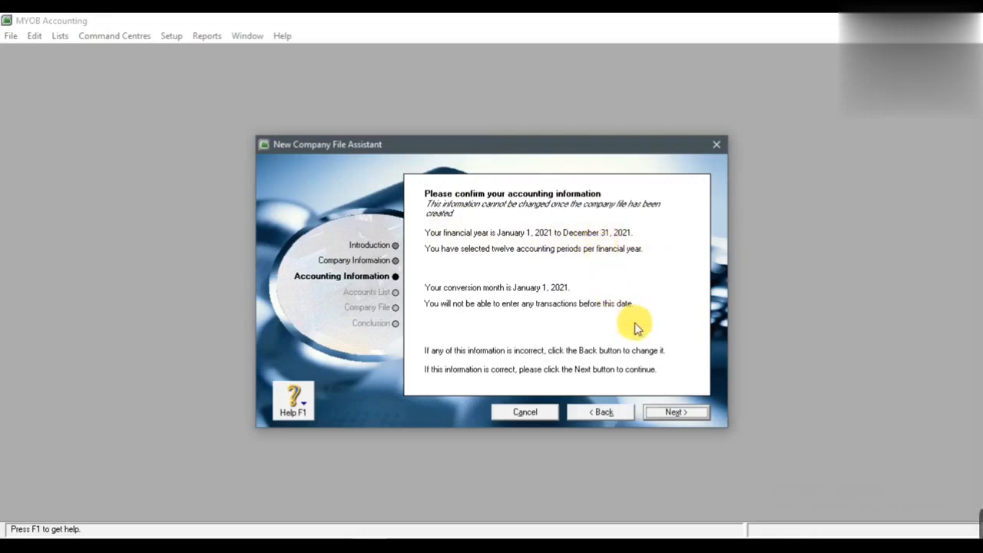
pyautogui.click(671, 414)
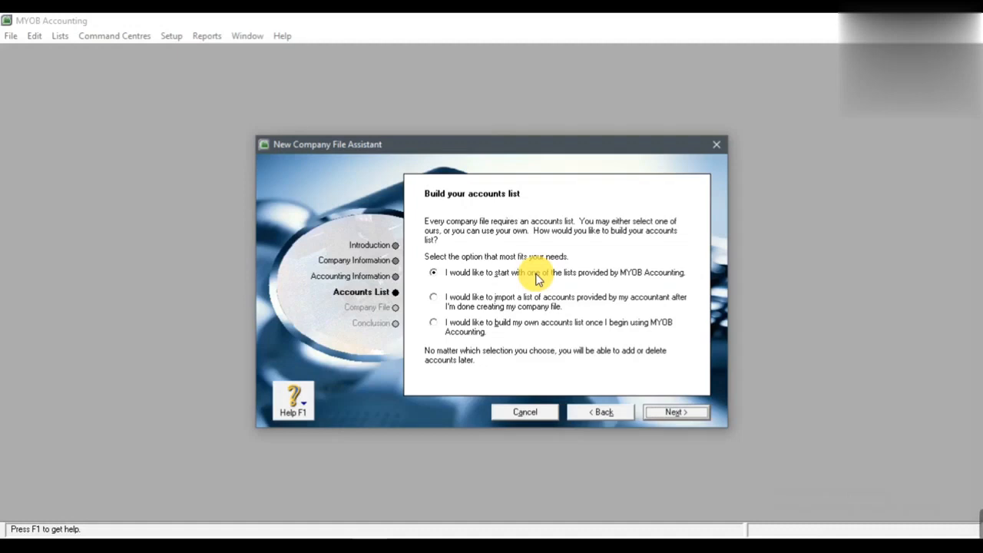
# Step: Choose to start with one of the accounts lists provided by MYOB Accounting and continue
pyautogui.click(435, 300)
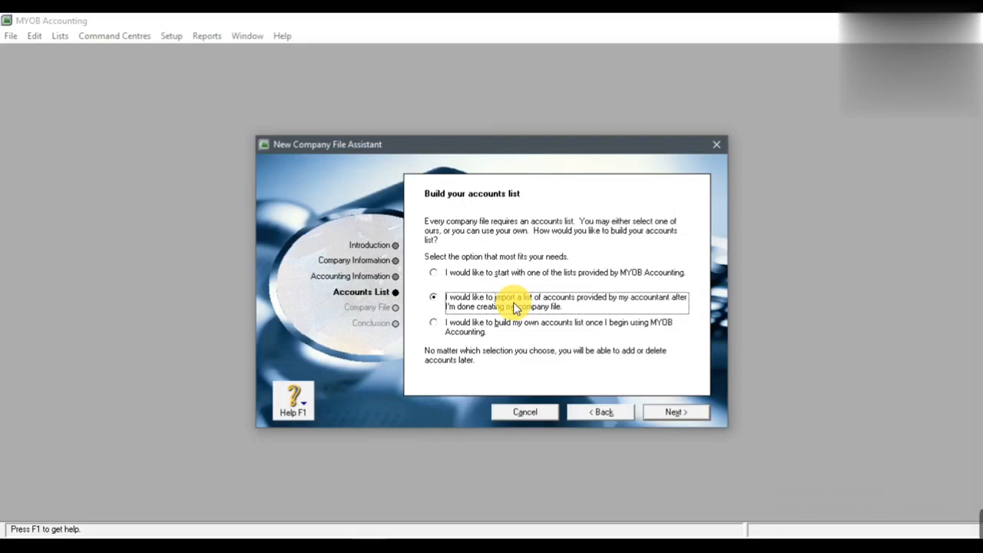
pyautogui.click(463, 330)
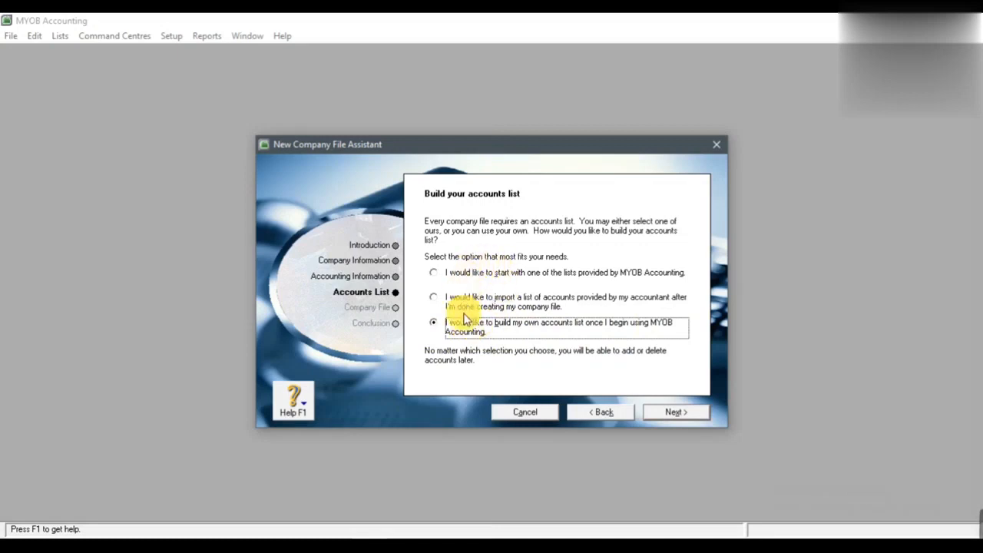
pyautogui.click(485, 277)
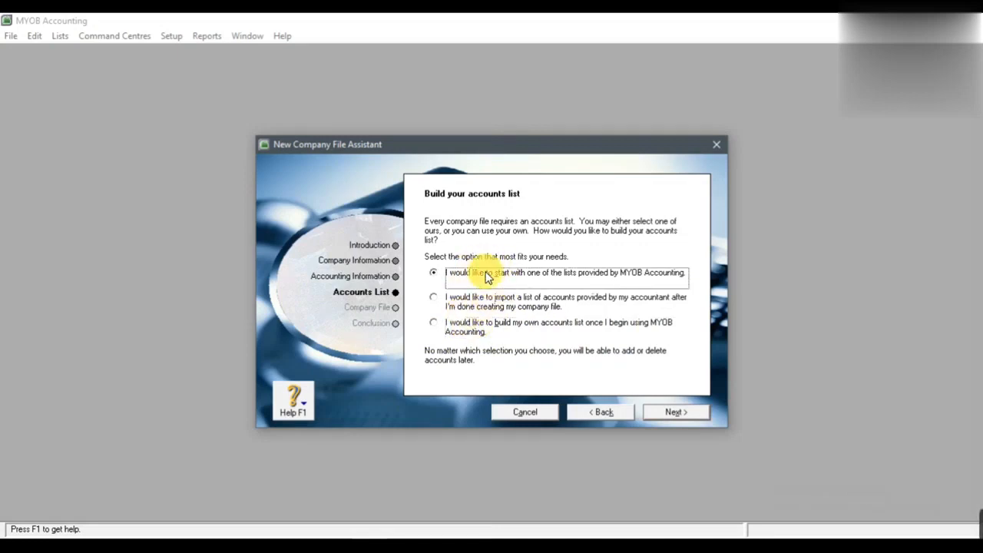
pyautogui.click(674, 413)
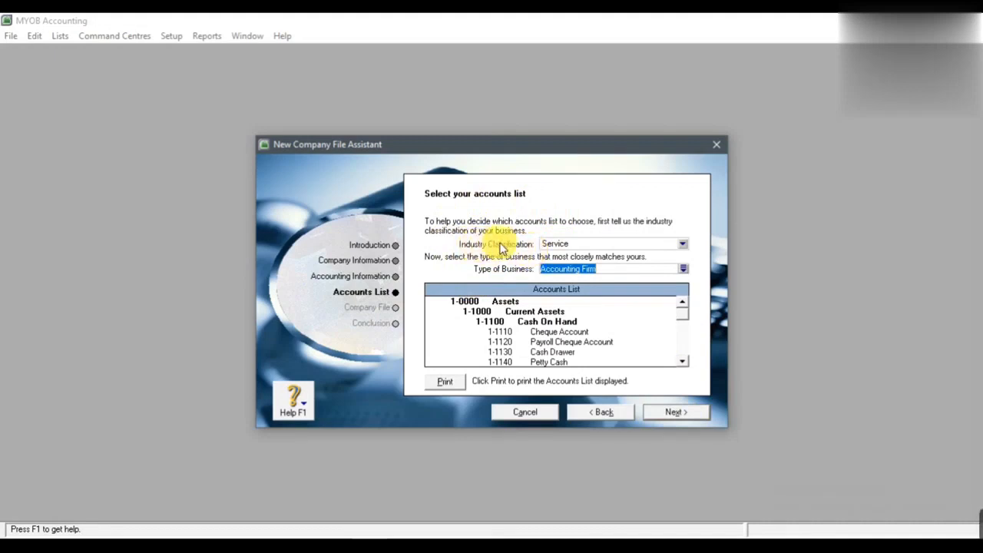
# Step: Select the accounts list for the Service industry and the Computer Consultant business type, review its accounts, and continue
pyautogui.click(588, 245)
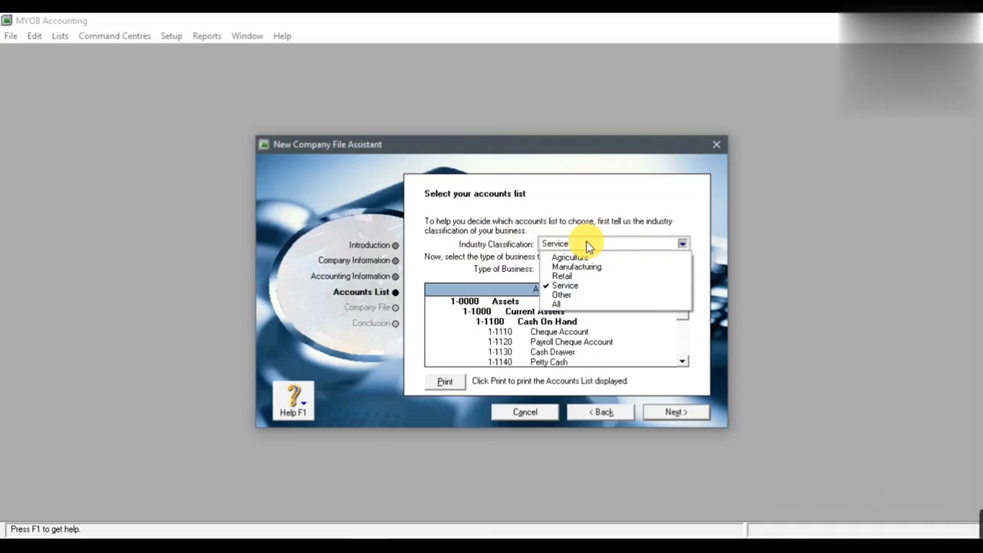
pyautogui.click(565, 286)
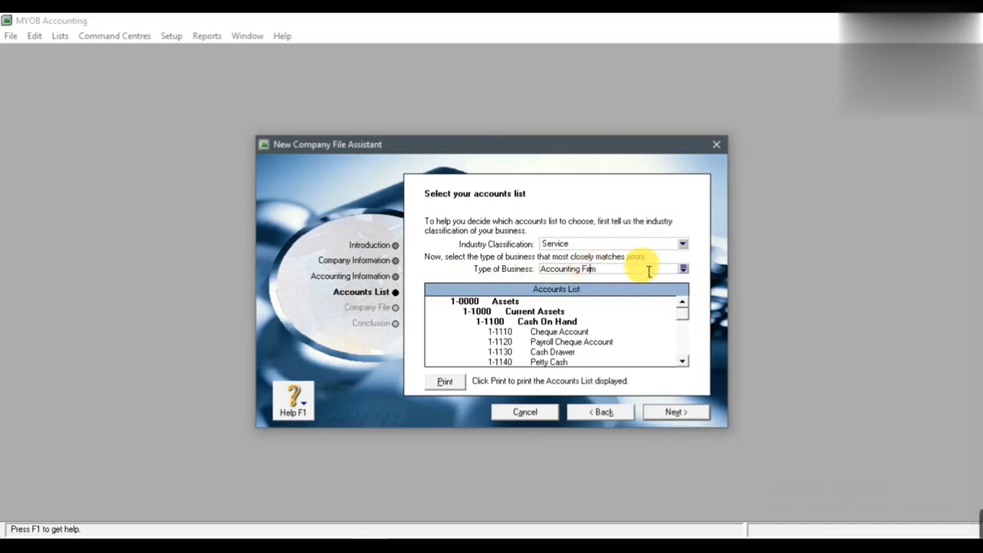
pyautogui.click(683, 268)
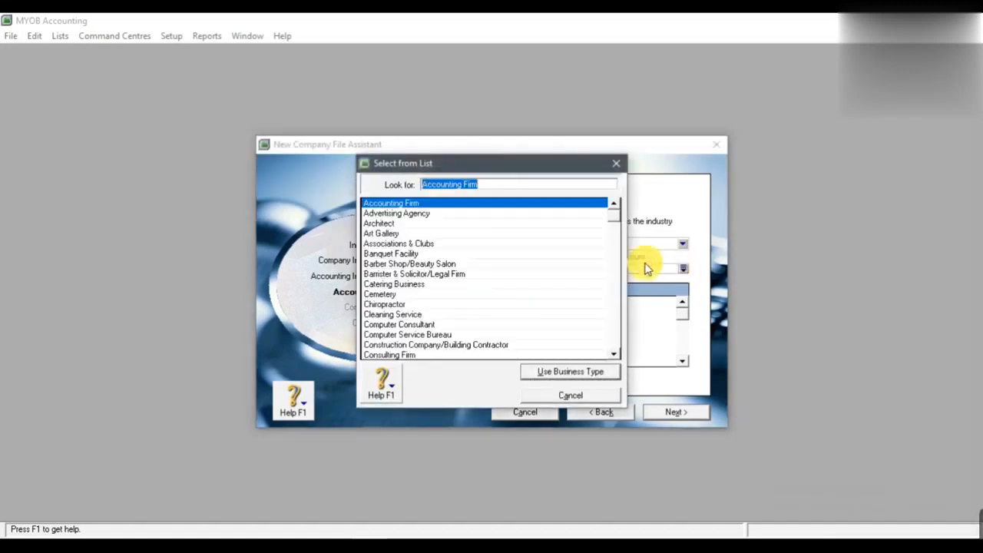
pyautogui.click(391, 326)
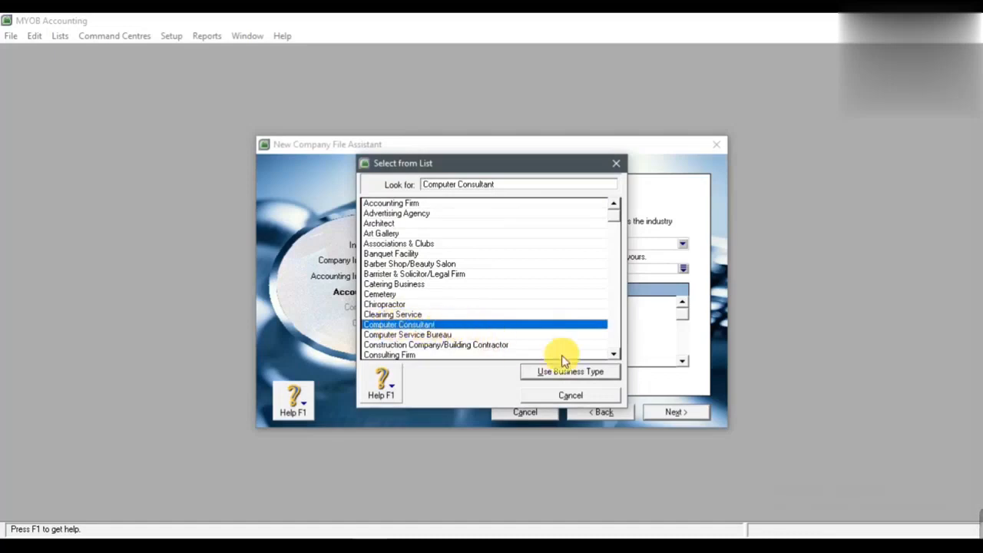
pyautogui.click(572, 372)
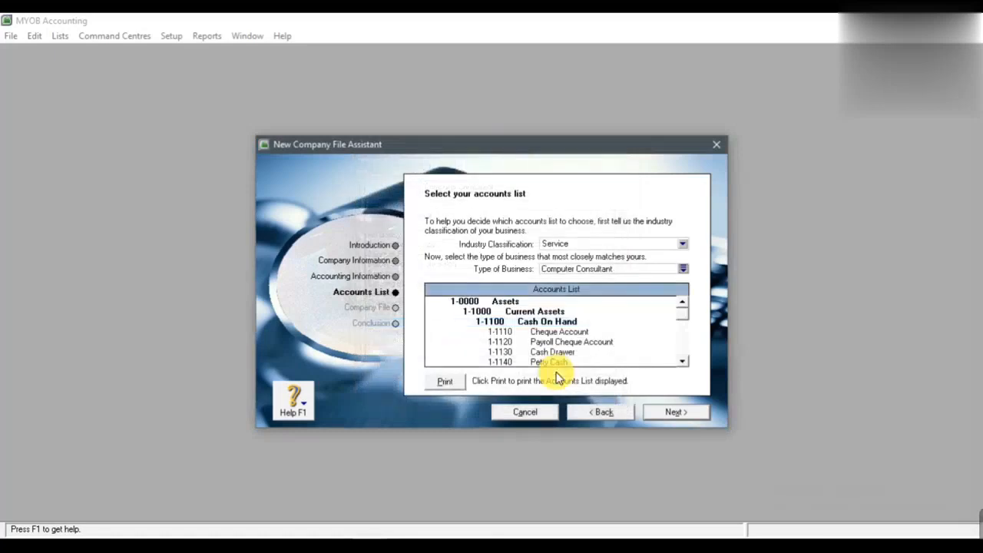
pyautogui.doubleClick(681, 361)
pyautogui.moveTo(683, 365); pyautogui.dragTo(684, 367)
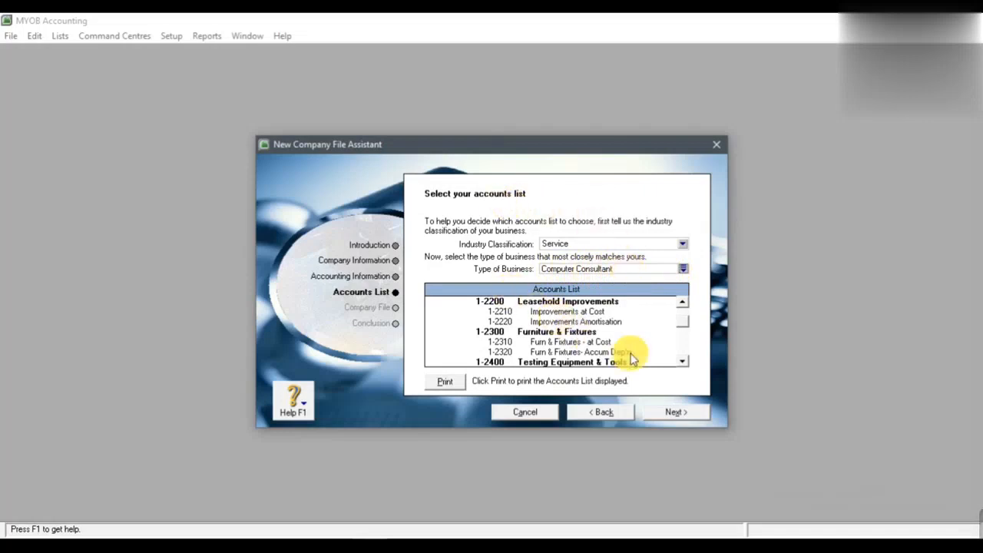
pyautogui.click(677, 412)
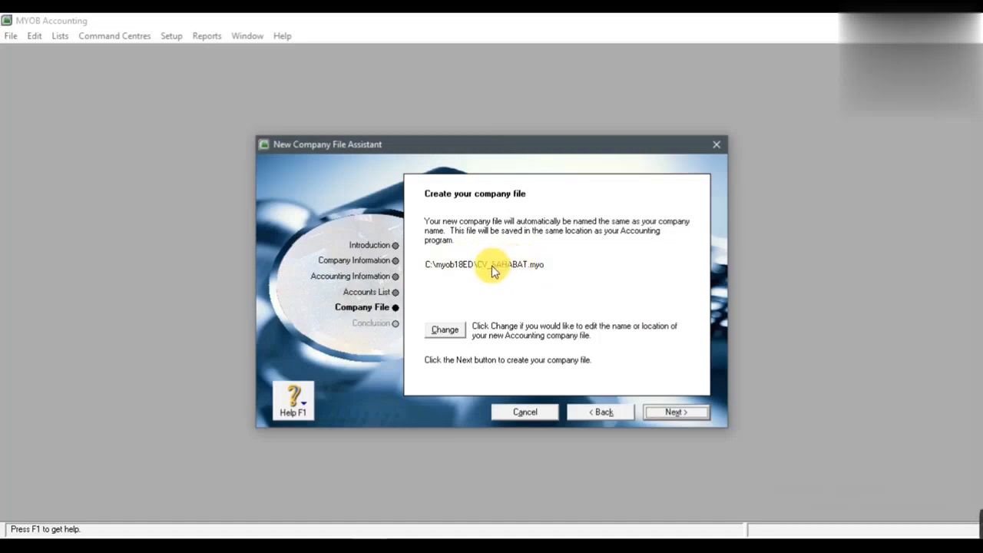
# Step: Change the new company file's save location to the DATA (D:) drive, using the file name CV_SAHABAT
pyautogui.click(450, 332)
pyautogui.click(445, 331)
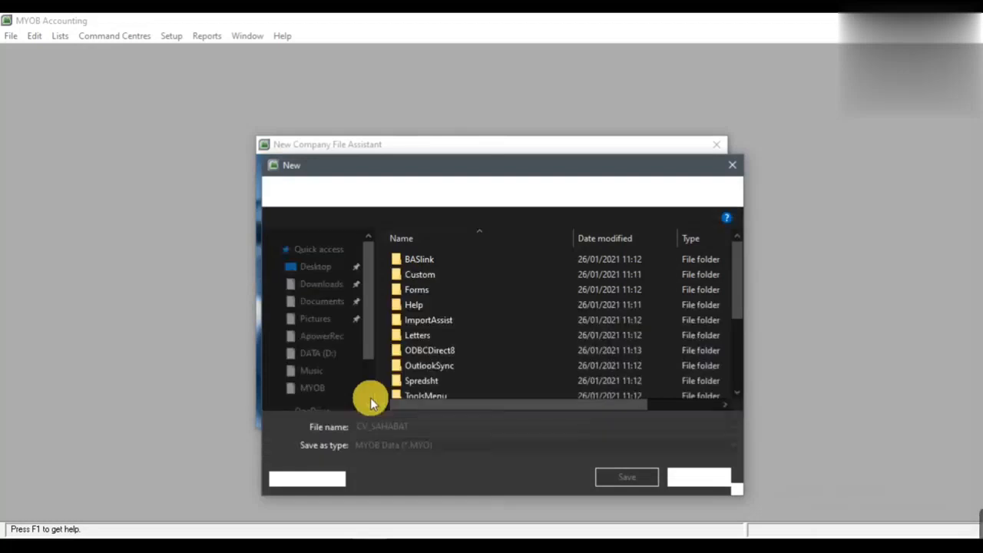
pyautogui.scroll(-3, 334, 349)
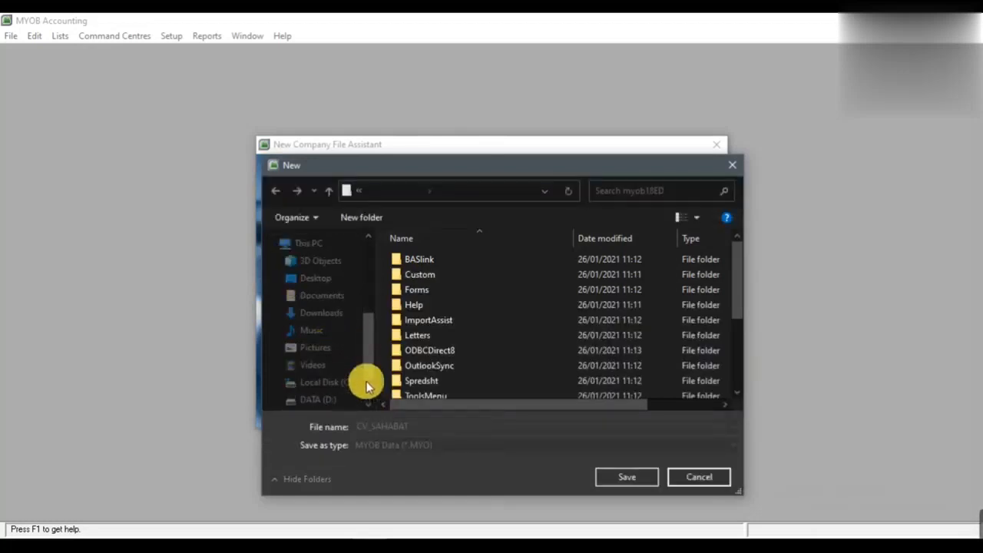
pyautogui.moveTo(366, 327); pyautogui.dragTo(370, 361)
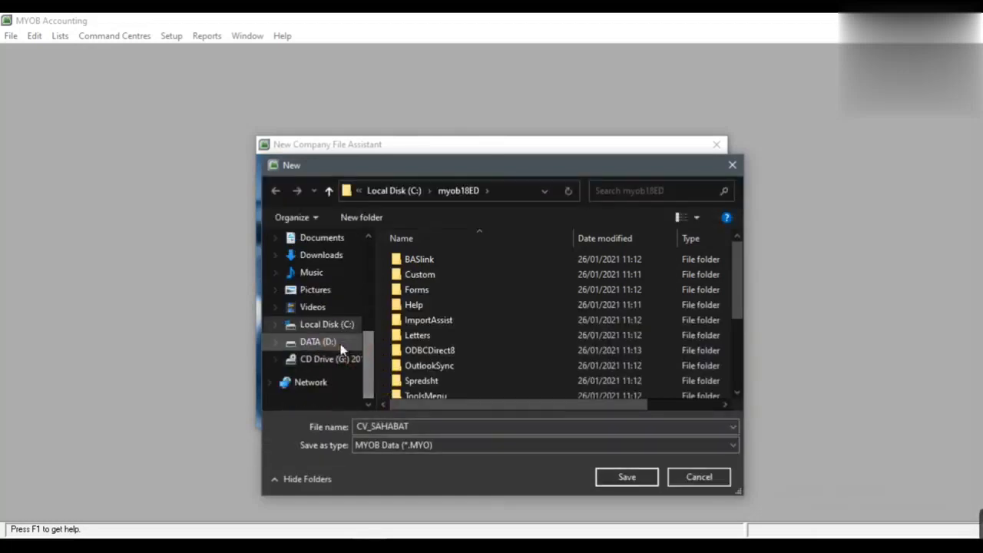
pyautogui.click(339, 347)
pyautogui.click(338, 347)
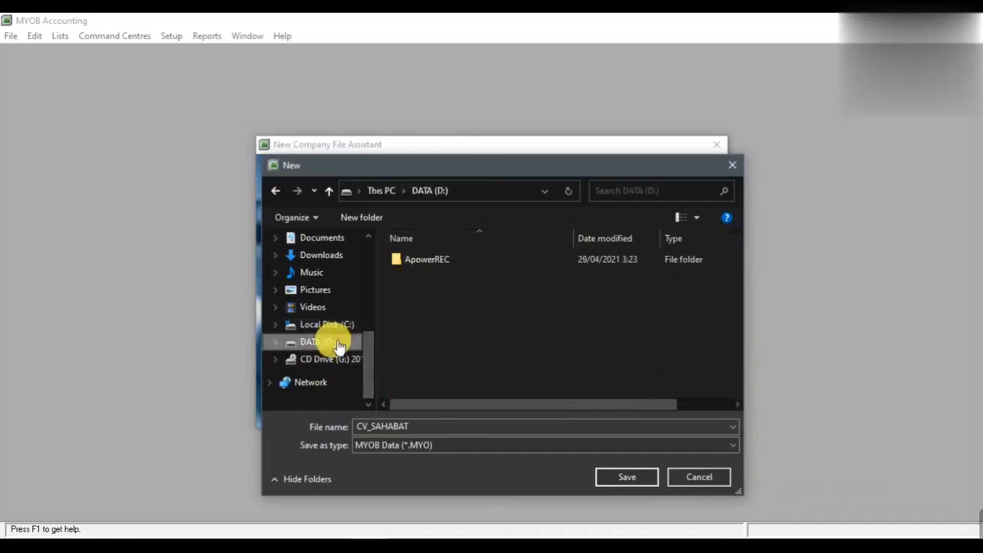
pyautogui.click(390, 432)
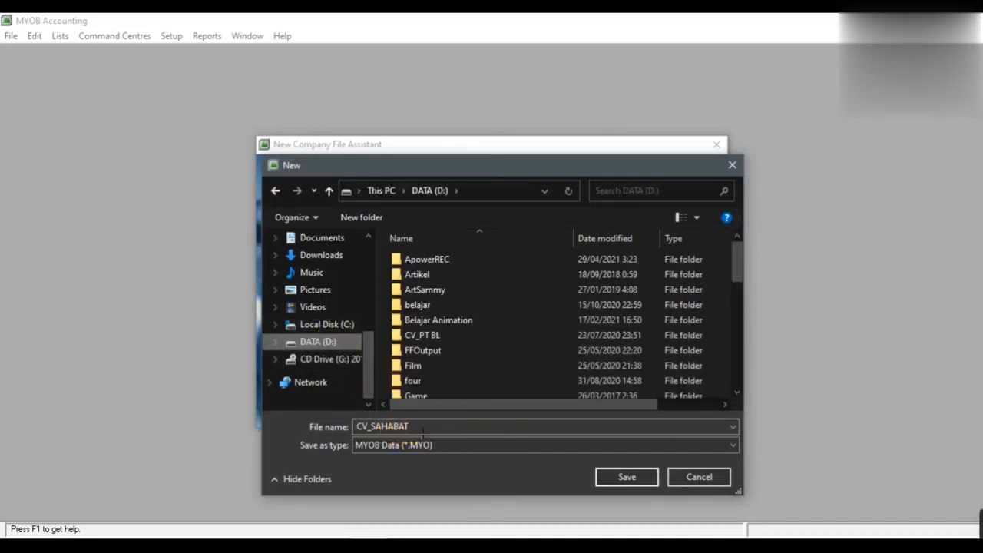
pyautogui.click(420, 433)
pyautogui.click(422, 433)
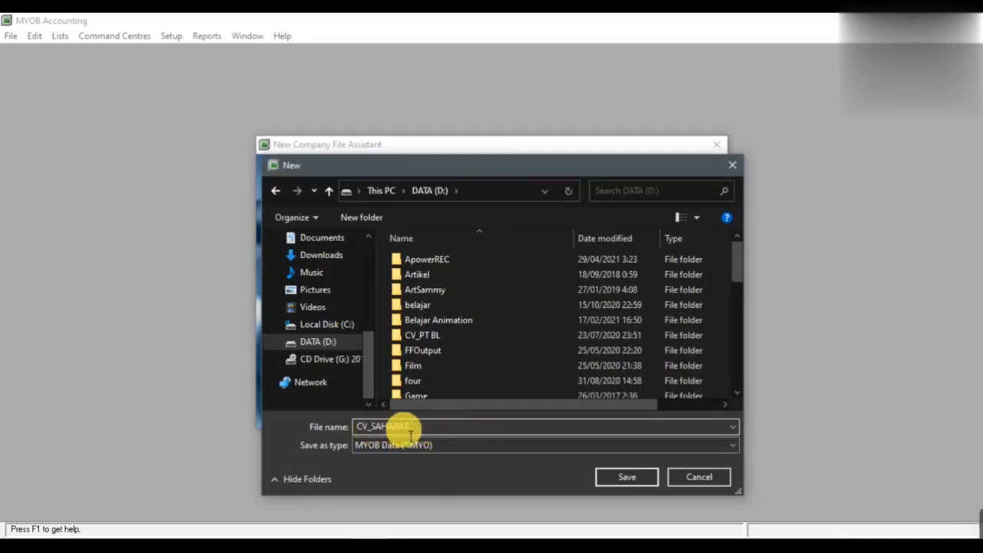
pyautogui.click(614, 477)
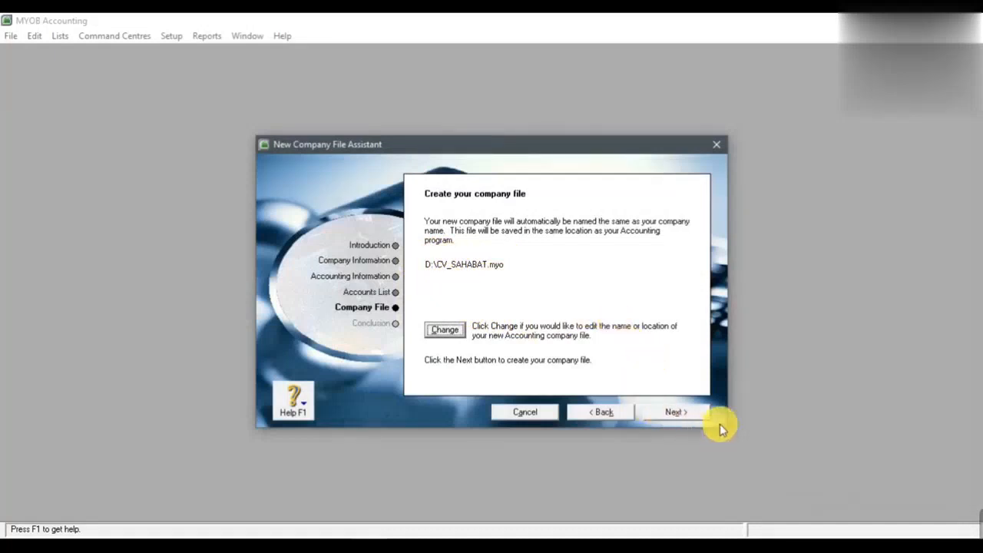
# Step: Create the company file, go straight to its Command Centre, and maximize the Command Centre window
pyautogui.click(684, 413)
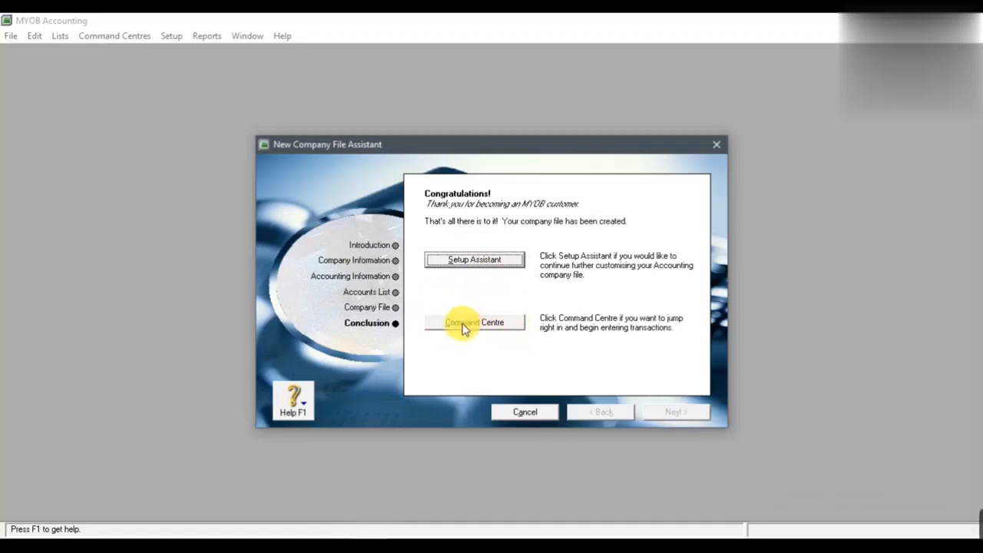
pyautogui.click(484, 325)
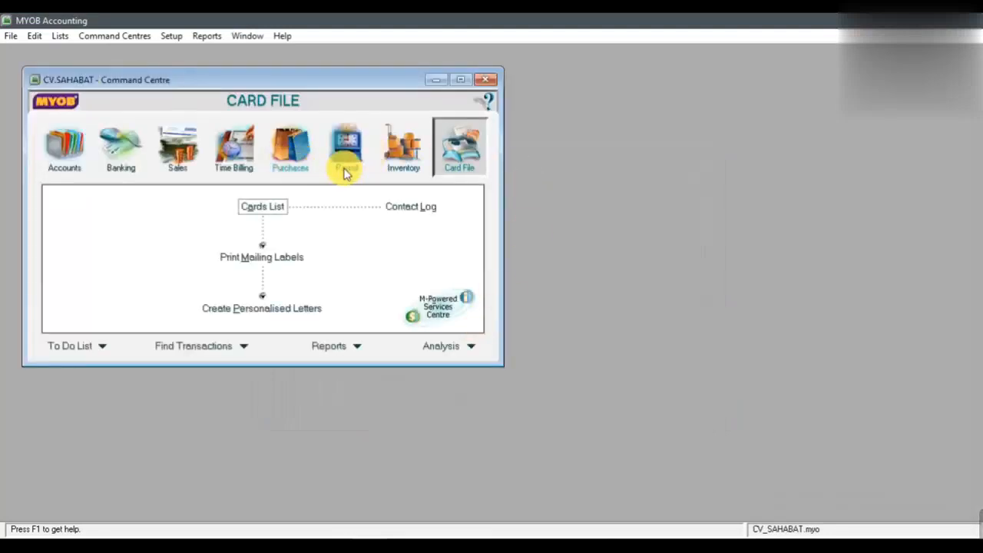
pyautogui.click(461, 80)
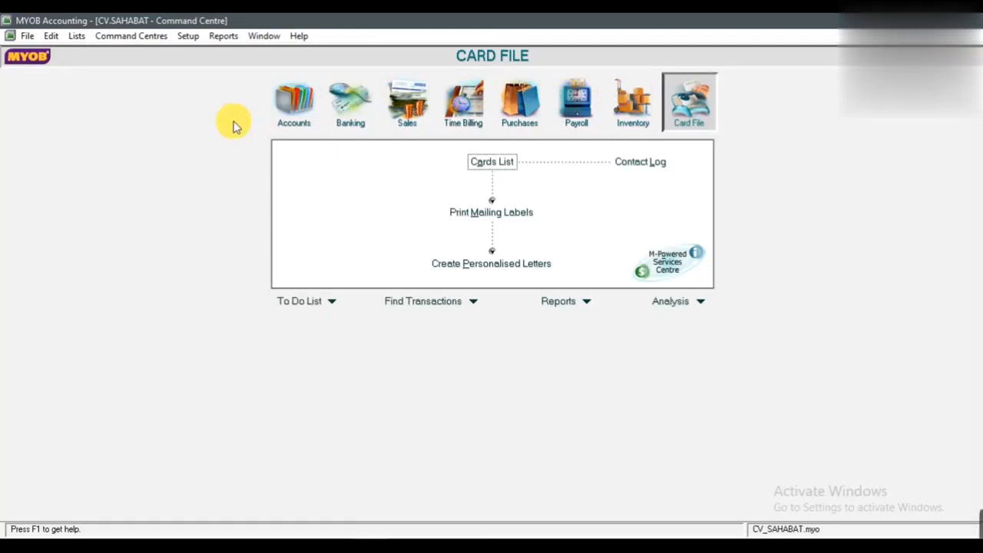
# Step: Review the Company Information setup, including company name, address, conversion month and financial year, and return to the Command Centre
pyautogui.click(189, 37)
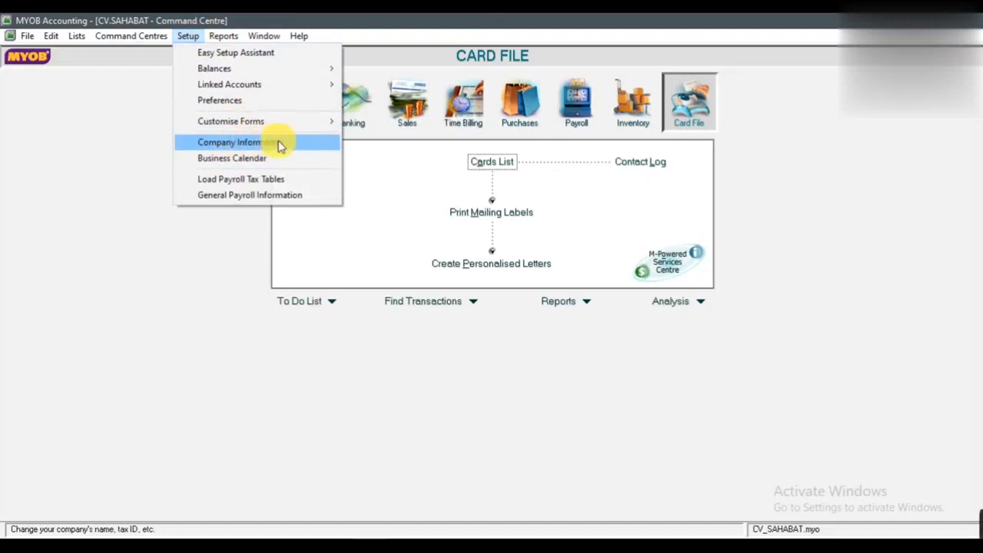
pyautogui.click(230, 142)
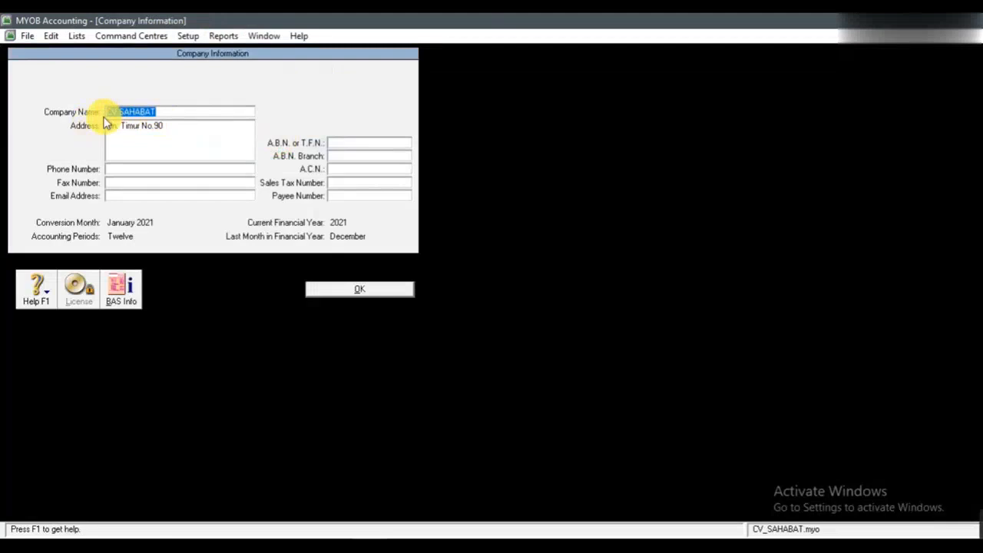
pyautogui.click(188, 113)
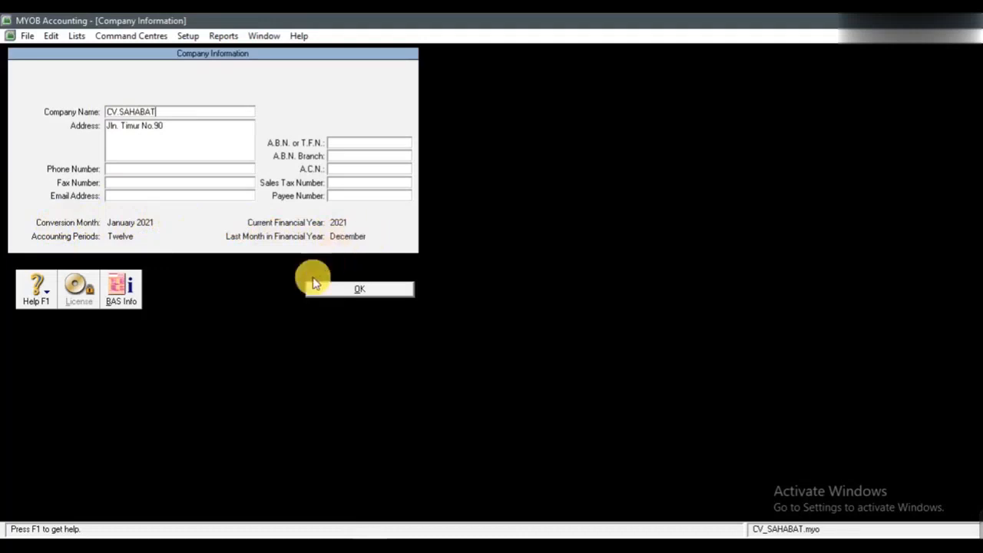
pyautogui.click(360, 290)
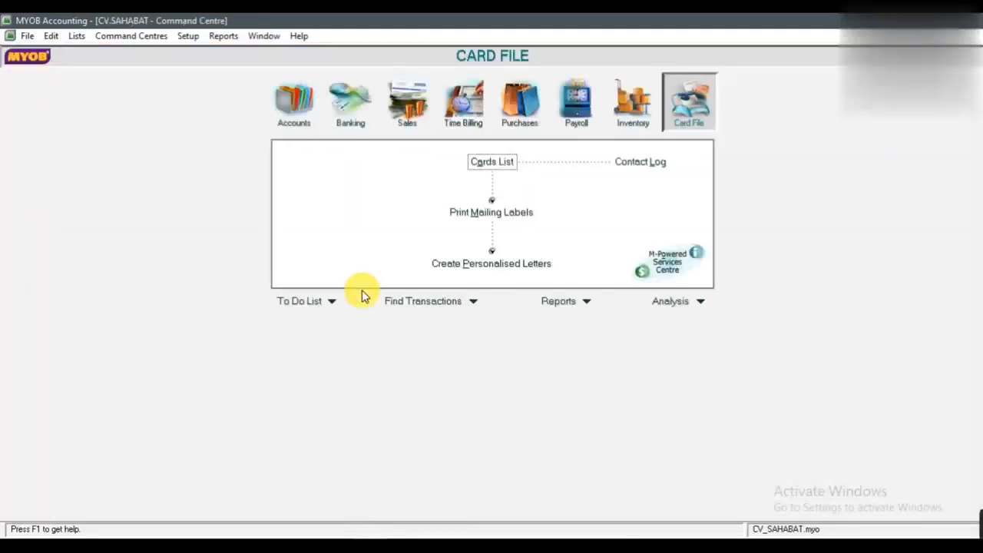